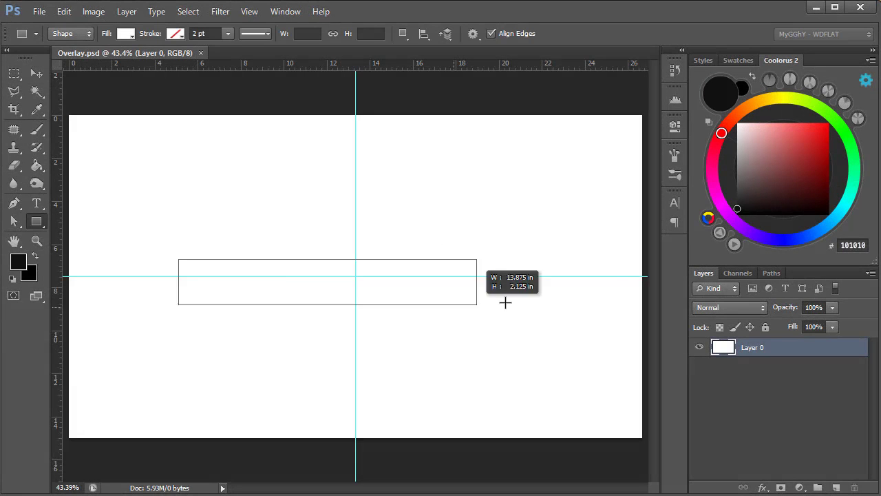
# Draw the dark overlay rectangle and widen it across the canvas with Free Transform
pyautogui.moveTo(506, 302)
pyautogui.mouseDown()
pyautogui.moveTo(546, 296)
pyautogui.moveTo(570, 276)
pyautogui.mouseUp()
pyautogui.press('v')
pyautogui.hotkey('ctrl', 't')
pyautogui.press('Return')
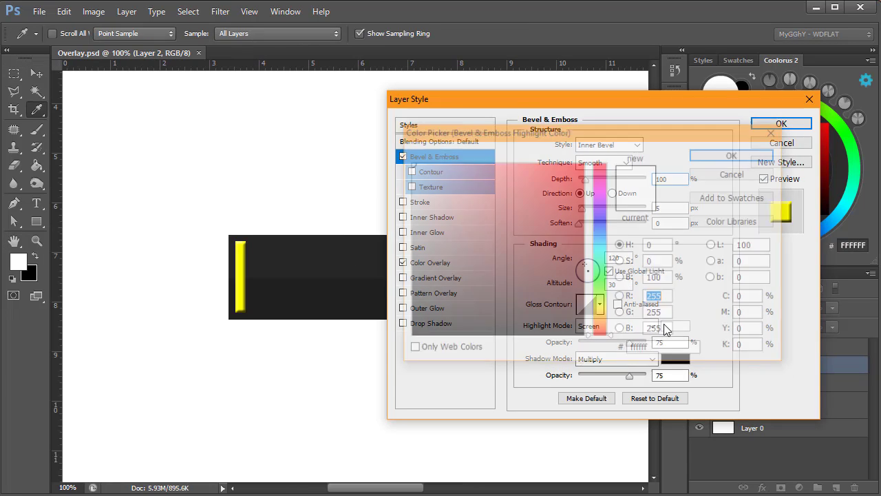
# Give the strip's bevel an orange shadow colour and reduce its size to 3
pyautogui.click(672, 360)
pyautogui.moveTo(600, 297); pyautogui.dragTo(601, 306)
pyautogui.click(734, 151)
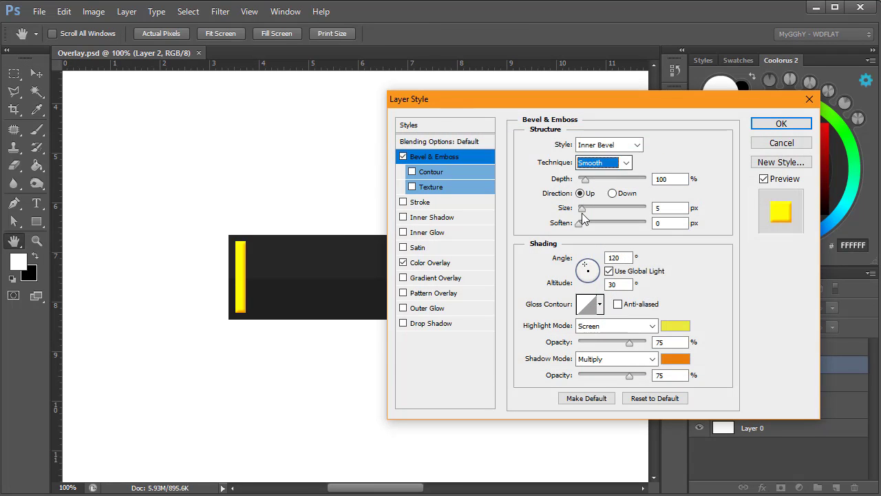
pyautogui.moveTo(583, 210); pyautogui.dragTo(581, 212)
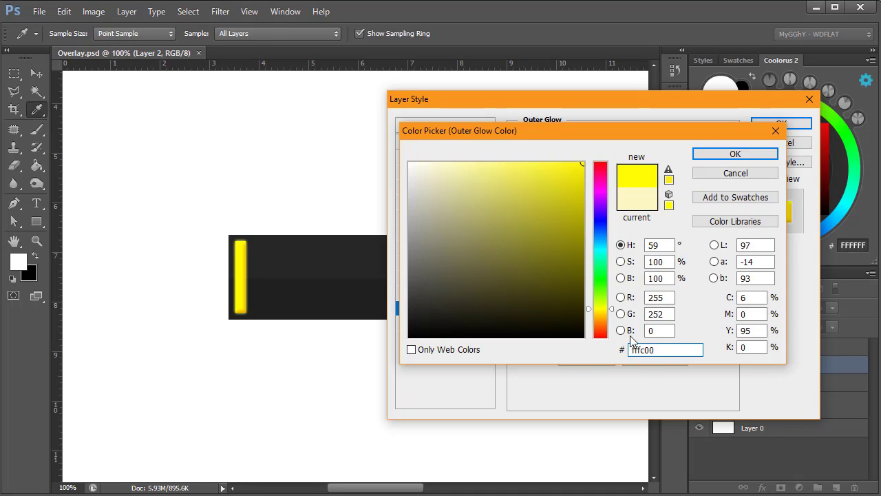
# Group the yellow strip layers and move the copied strip to the bar's right end
pyautogui.hotkey('ctrl', '-')
pyautogui.hotkey('ctrl', '-')
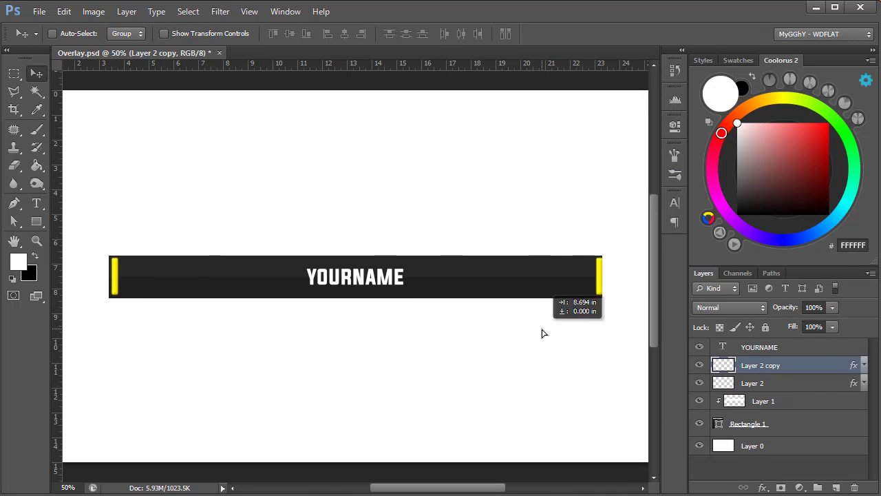
pyautogui.hotkey('ctrl', 'g')
pyautogui.moveTo(315, 257); pyautogui.dragTo(367, 239)
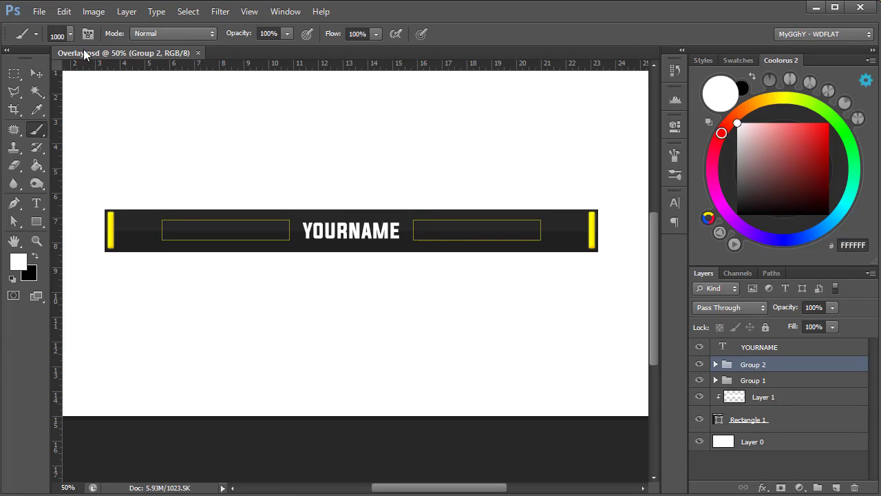
# Stamp a 30 px yellow money-bag icon on a new layer inside the left box
pyautogui.click(71, 34)
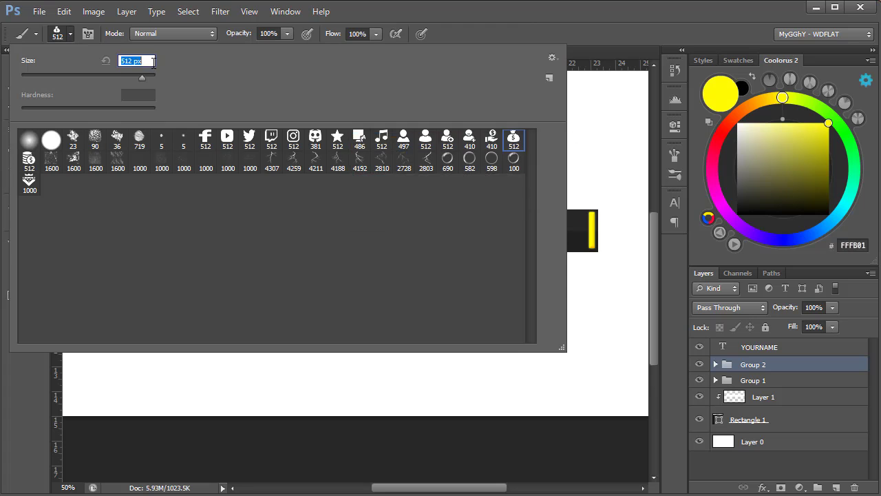
pyautogui.write('30')
pyautogui.press('Return')
pyautogui.hotkey('ctrl', 'shift', 'alt', 'n')
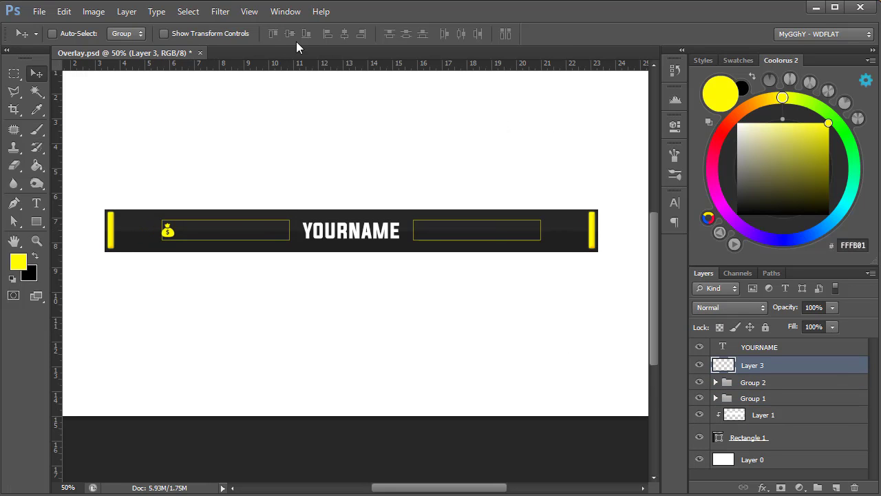
pyautogui.press('Right')
# Stamp the yellow person icon on a new layer inside the right box
pyautogui.press('b')
pyautogui.click(69, 33)
pyautogui.press('Return')
pyautogui.hotkey('ctrl', 'shift', 'alt', 'n')
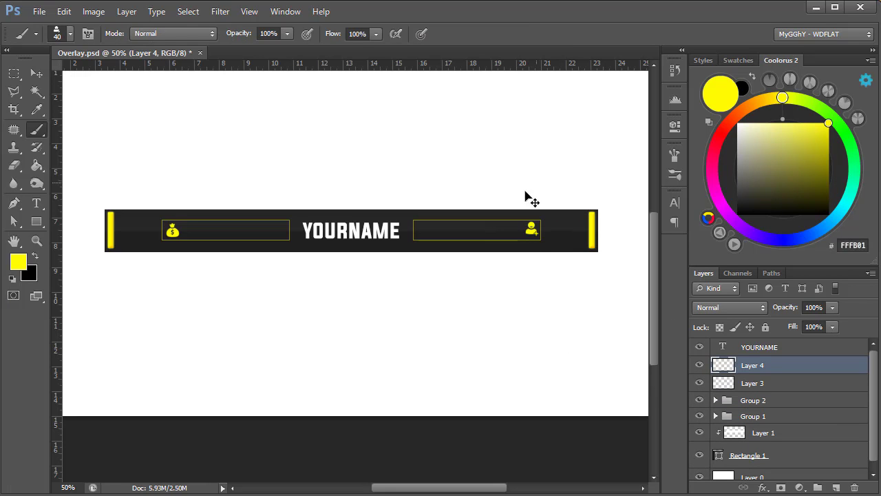
pyautogui.click(753, 401)
pyautogui.write('Last Follower')
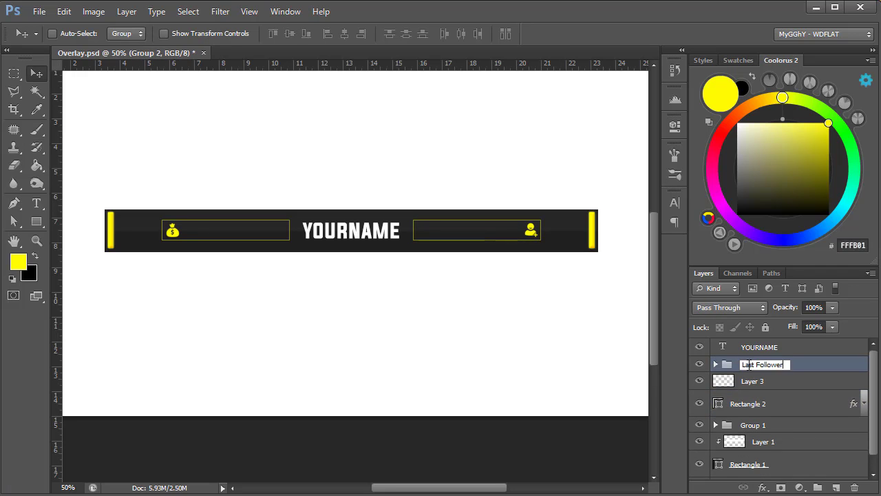
# Group each icon with its box and rename the new group
pyautogui.click(753, 381)
pyautogui.keyDown('shift'); pyautogui.click(748, 403); pyautogui.keyUp('shift')
pyautogui.hotkey('ctrl', 'g')
pyautogui.doubleClick(755, 379)
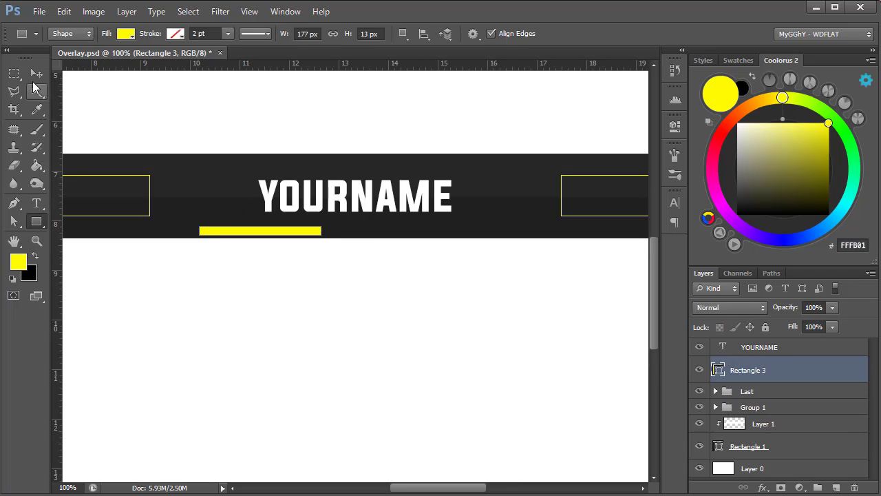
# Rasterize the small yellow dash into a pixel layer, dismissing the error message
pyautogui.press('Delete')
pyautogui.click(469, 216)
pyautogui.press('v')
pyautogui.click(753, 397)
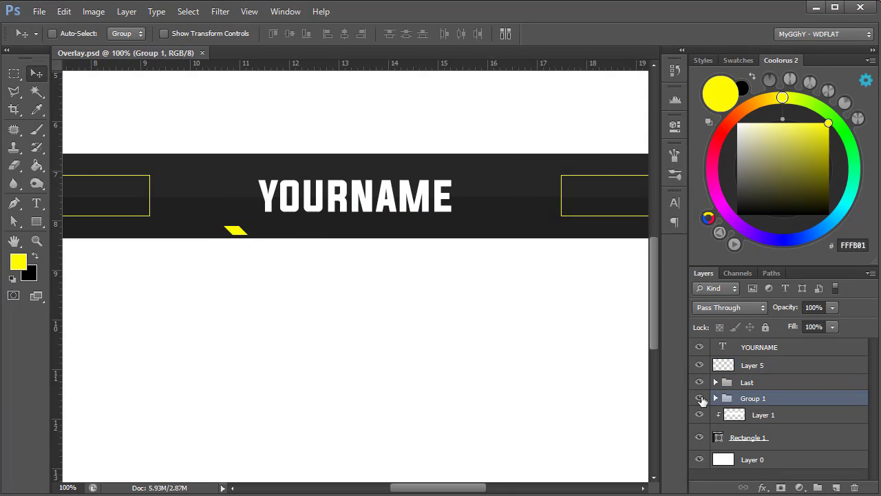
# Duplicate the slanted yellow dash twice, space the copies, and group the three
pyautogui.click(830, 365)
pyautogui.hotkey('ctrl', 'j')
pyautogui.hotkey('shift', 'Left')
pyautogui.hotkey('shift', 'Left')
pyautogui.hotkey('shift', 'Left')
pyautogui.hotkey('ctrl', 'j')
pyautogui.hotkey('shift', 'Left')
pyautogui.hotkey('shift', 'Left')
pyautogui.hotkey('shift', 'Left')
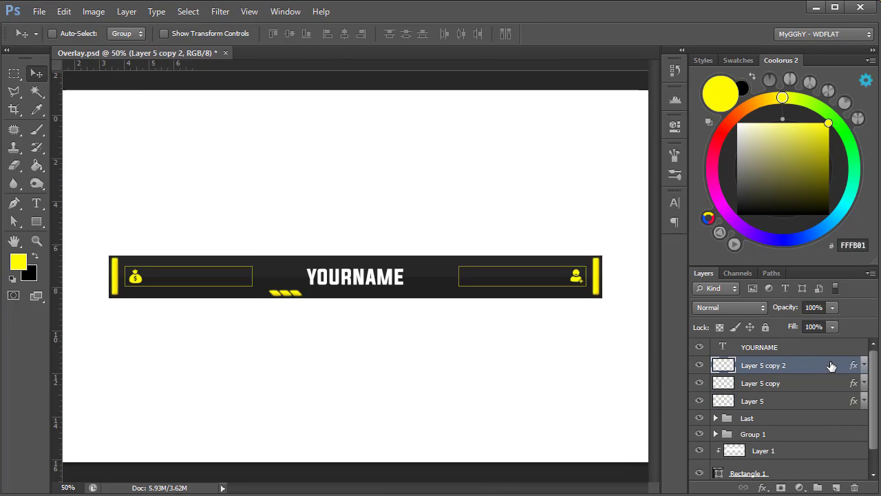
pyautogui.keyDown('shift'); pyautogui.click(752, 400); pyautogui.keyUp('shift')
pyautogui.scroll(2, 450, 313)
pyautogui.hotkey('ctrl', 'g')
pyautogui.click(716, 364)
pyautogui.hotkey('ctrl', '-')
pyautogui.hotkey('ctrl', '-')
pyautogui.hotkey('ctrl', '-')
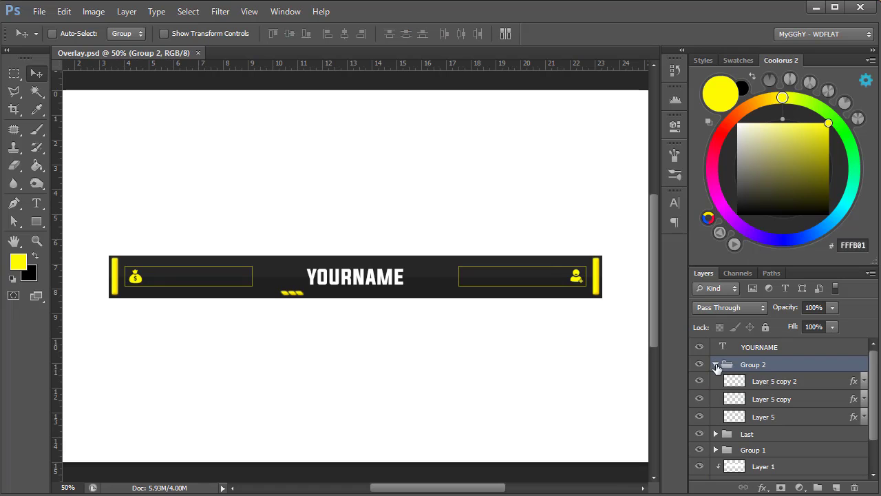
# Duplicate the dash group, flip it horizontally to the right side, and group both sets
pyautogui.hotkey('ctrl', 'j')
pyautogui.rightClick(379, 60)
pyautogui.click(413, 264)
pyautogui.hotkey('ctrl', 'g')
pyautogui.click(344, 33)
pyautogui.hotkey('ctrl', '-')
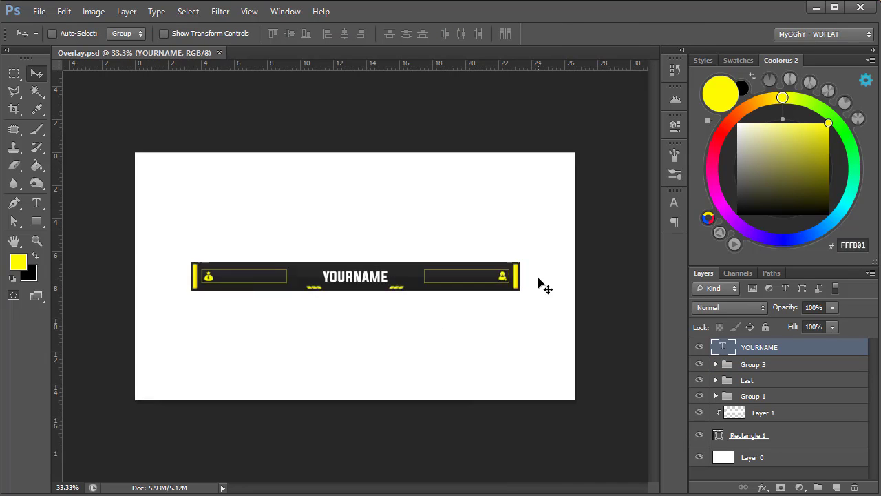
pyautogui.hotkey('ctrl', '+')
pyautogui.hotkey('ctrl', '+')
pyautogui.hotkey('ctrl', '0')
# Apply a white Color Overlay to the icon group Group 3
pyautogui.hotkey('ctrl', '+')
pyautogui.click(729, 366)
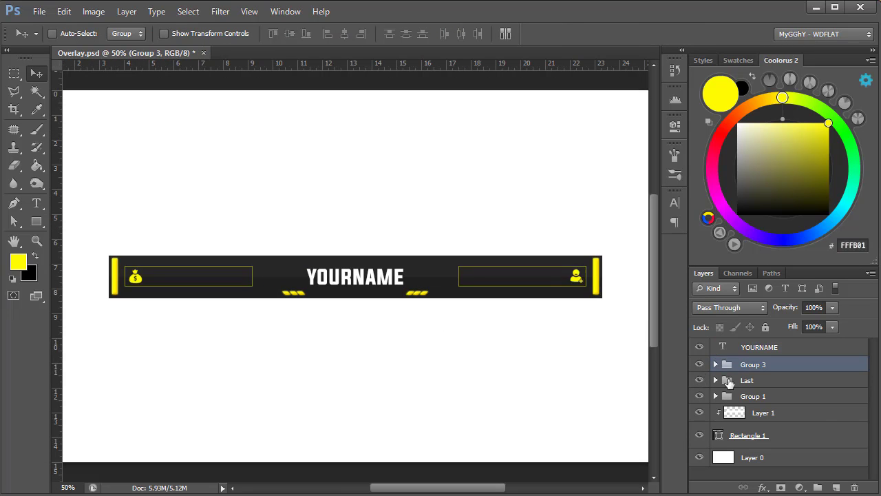
pyautogui.doubleClick(730, 383)
pyautogui.press('Return')
pyautogui.click(864, 380)
pyautogui.hotkey('ctrl', '+')
# Group the bar background and Rectangle 1 layers into groups named BG and Margin
pyautogui.hotkey('ctrl', '+')
pyautogui.click(698, 397)
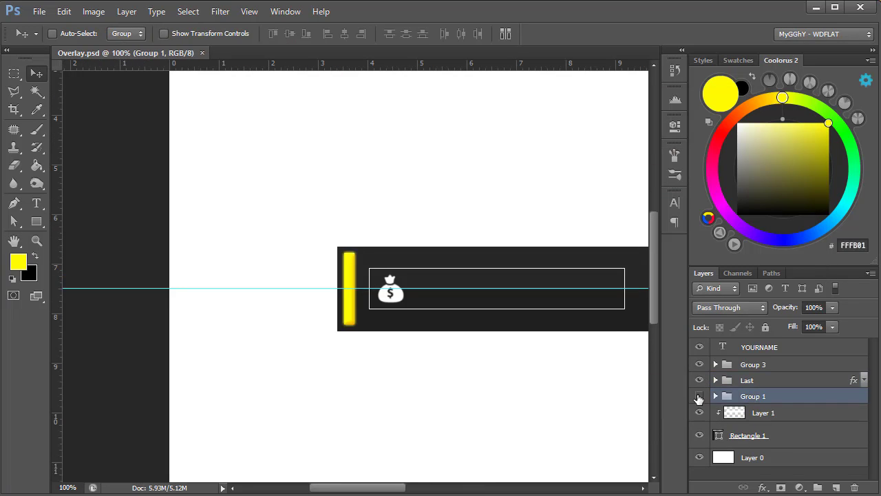
pyautogui.click(763, 412)
pyautogui.keyDown('shift'); pyautogui.click(749, 435); pyautogui.keyUp('shift')
pyautogui.hotkey('ctrl', 'g')
pyautogui.doubleClick(752, 412)
pyautogui.write('BG')
pyautogui.press('Return')
pyautogui.press('l')
pyautogui.hotkey('ctrl', '+')
# Add empty Layer 6 above Group 3 with default colours and a 1 px brush
pyautogui.click(189, 232)
pyautogui.click(382, 232)
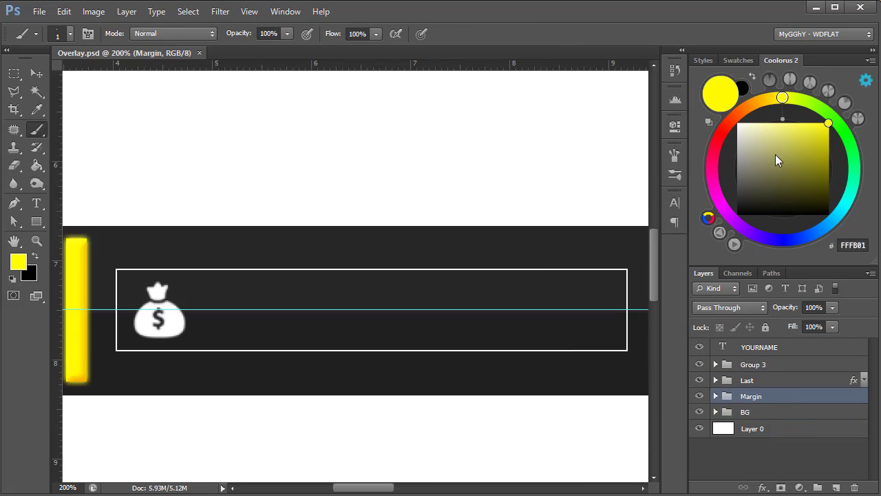
pyautogui.click(753, 364)
pyautogui.hotkey('ctrl', '0')
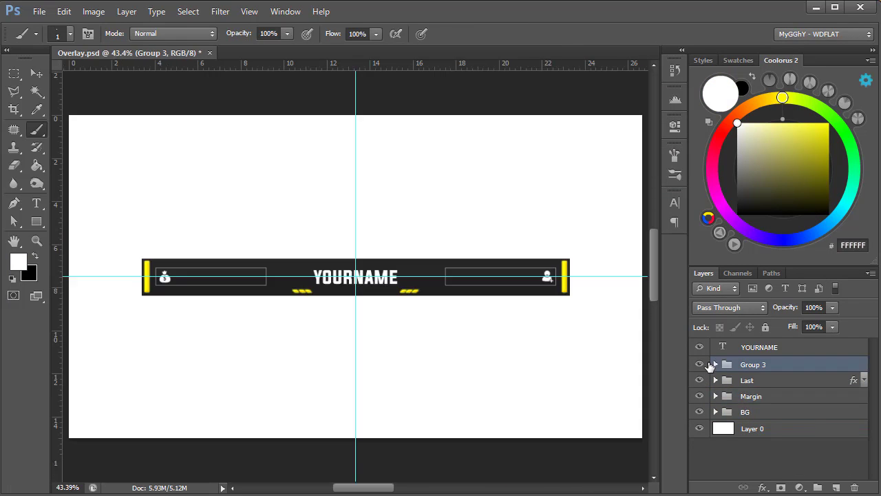
pyautogui.hotkey('ctrl', 'shift', 'alt', 'n')
pyautogui.hotkey('ctrl', '+')
pyautogui.hotkey('ctrl', '+')
# Draw a first angled Pen path along the bar's top and stroke it dark
pyautogui.hotkey('ctrl', '0')
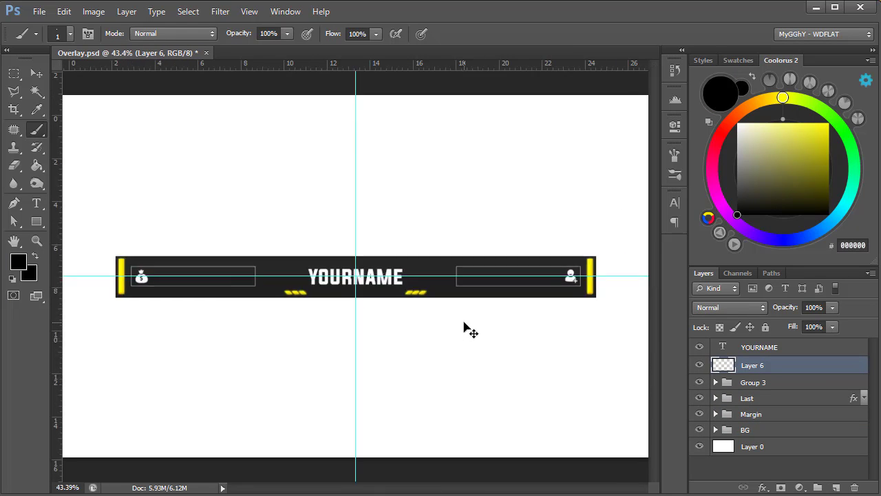
pyautogui.scroll(4, 315, 301)
pyautogui.scroll(2, 220, 258)
pyautogui.scroll(-1, 221, 258)
pyautogui.press('p')
pyautogui.click(289, 252)
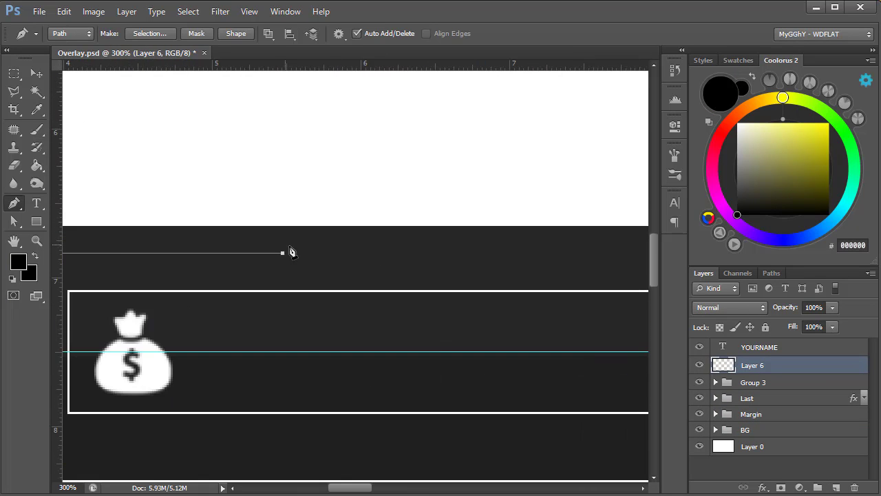
pyautogui.click(356, 266)
pyautogui.hscroll(10, 379, 274)
pyautogui.hscroll(5, 441, 285)
pyautogui.click(440, 282)
pyautogui.click(771, 273)
pyautogui.rightClick(757, 287)
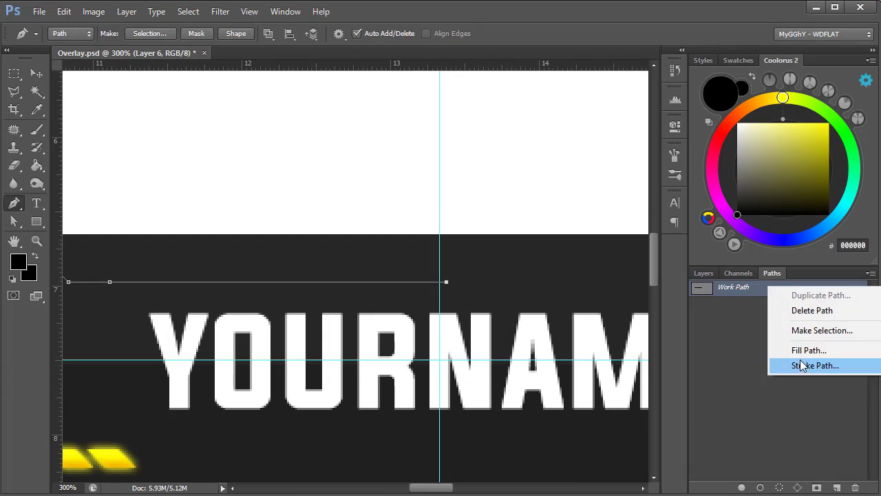
pyautogui.click(799, 359)
pyautogui.press('Return')
# Draw a second multi-bend circuit path above the money-bag box and stroke it
pyautogui.hscroll(-15, 321, 248)
pyautogui.click(268, 247)
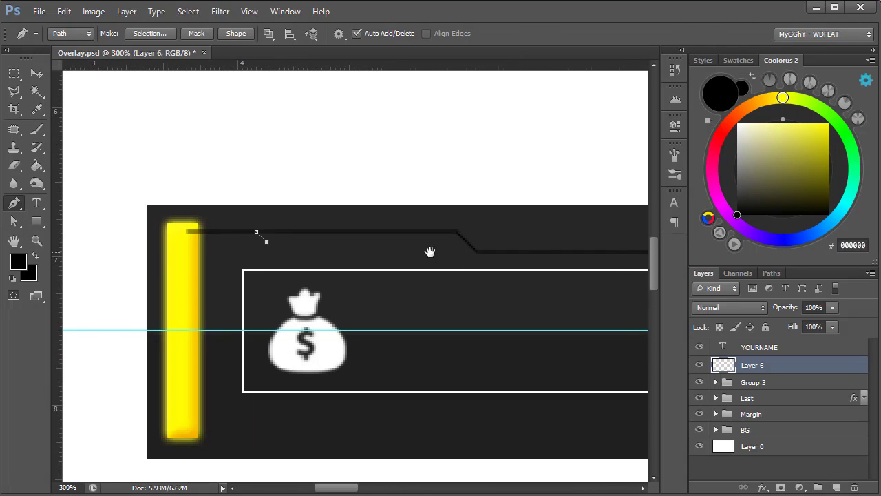
pyautogui.hscroll(5, 428, 249)
pyautogui.click(393, 223)
pyautogui.hscroll(5, 433, 230)
pyautogui.click(433, 238)
pyautogui.click(366, 273)
pyautogui.click(310, 247)
pyautogui.click(373, 249)
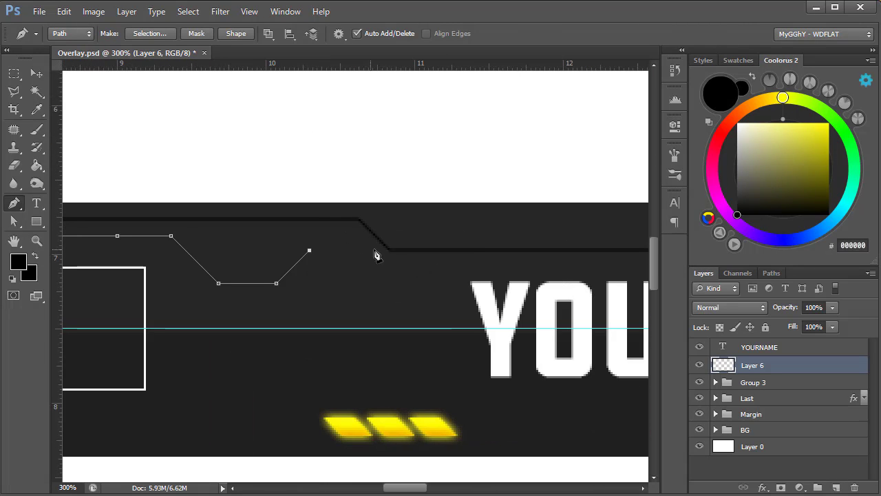
pyautogui.click(771, 273)
pyautogui.rightClick(757, 287)
pyautogui.click(786, 370)
pyautogui.hscroll(-20, 368, 276)
pyautogui.scroll(-4, 368, 276)
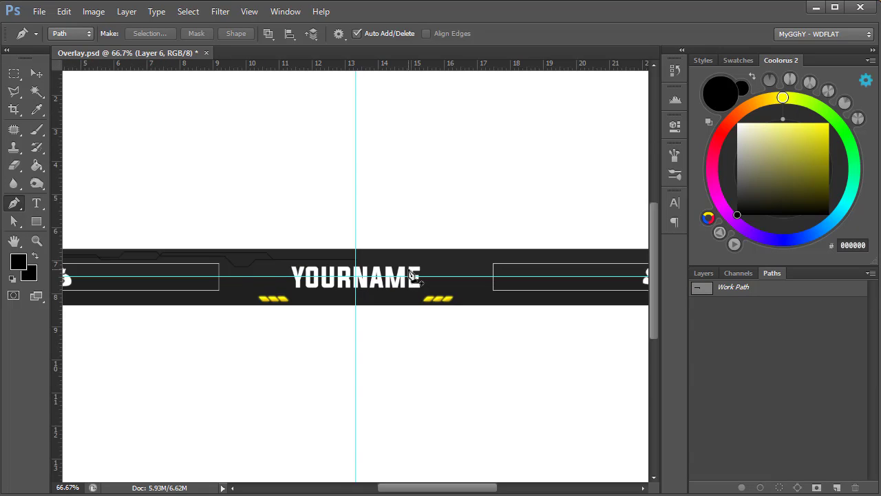
pyautogui.scroll(3, 270, 268)
# Return to the Layers panel after stroking the remaining circuit paths
pyautogui.click(704, 273)
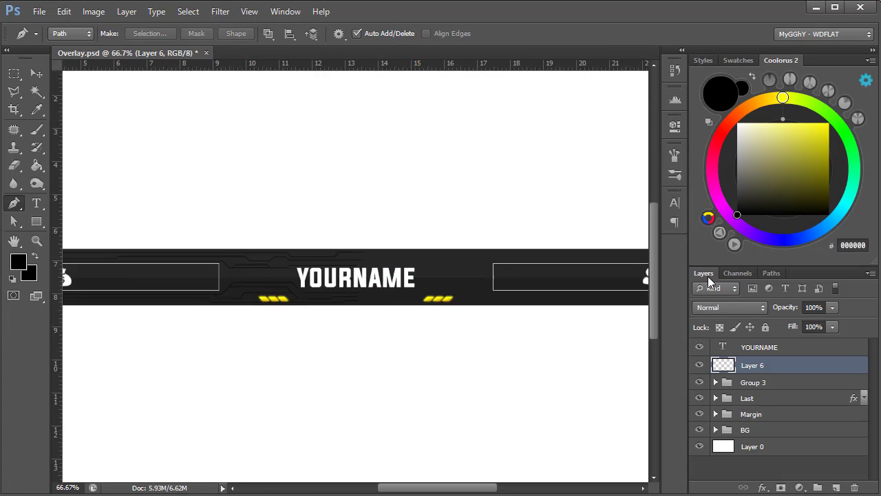
# Duplicate the circuit-line layer and save the document
pyautogui.hotkey('ctrl', 'j')
pyautogui.press('v')
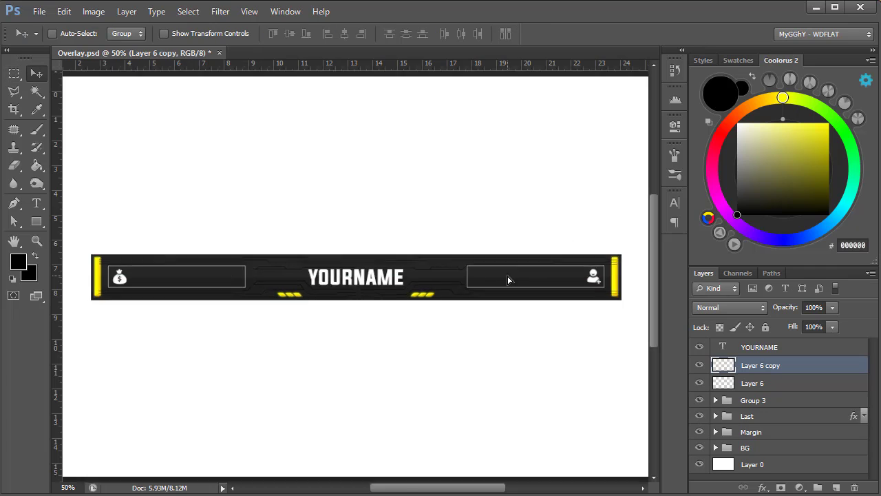
pyautogui.hotkey('ctrl', '+')
pyautogui.hotkey('ctrl', '+')
pyautogui.hotkey('ctrl', '+')
pyautogui.hotkey('ctrl', 's')
pyautogui.click(716, 347)
pyautogui.hotkey('ctrl', 't')
pyautogui.press('Return')
pyautogui.hotkey('ctrl', '-')
pyautogui.hotkey('ctrl', '-')
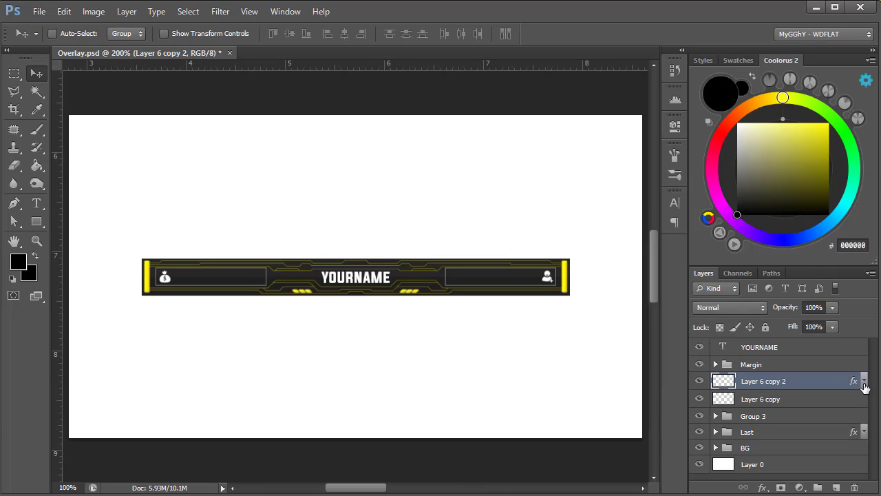
# Merge the copied circuit lines, delete Layer 6 copy, and show Layer 6 copy 3
pyautogui.hotkey('ctrl', 'e')
pyautogui.click(699, 381)
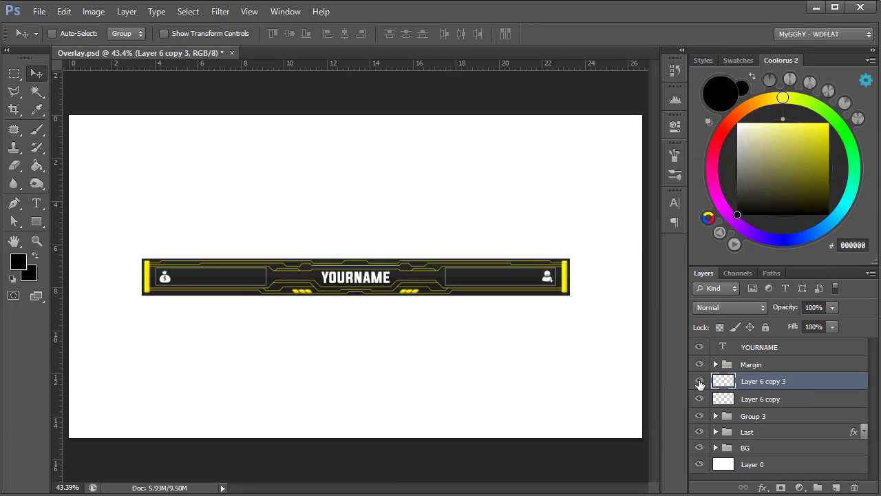
pyautogui.moveTo(771, 444); pyautogui.dragTo(771, 447)
pyautogui.click(700, 381)
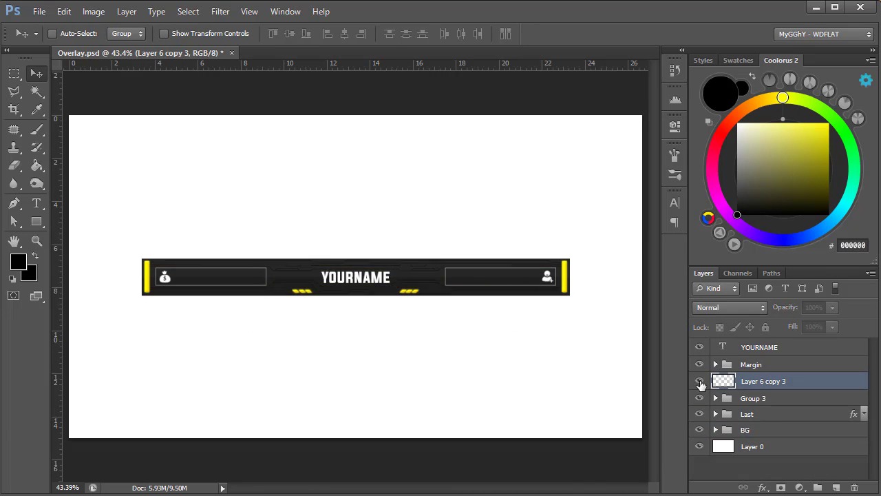
pyautogui.click(752, 398)
# Expand the Last group and Group 3, and zoom the view to 100%
pyautogui.click(748, 414)
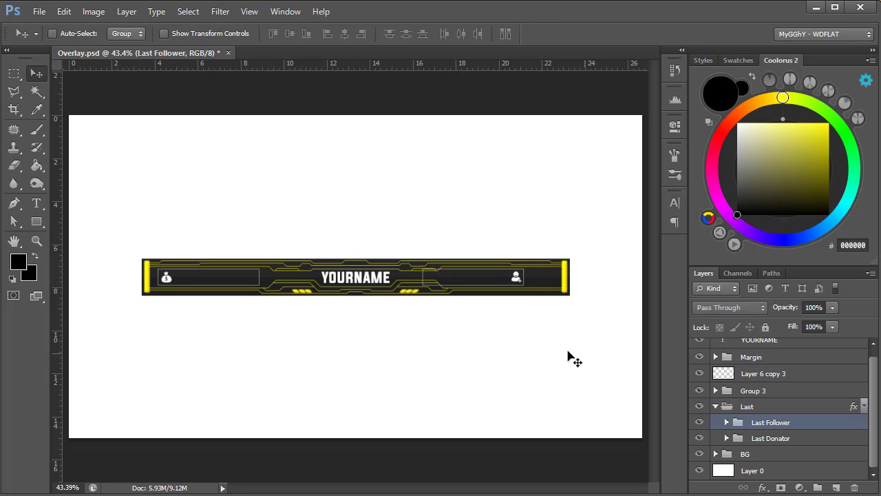
pyautogui.click(344, 34)
pyautogui.hotkey('ctrl', '1')
pyautogui.click(752, 397)
pyautogui.click(716, 398)
pyautogui.click(699, 413)
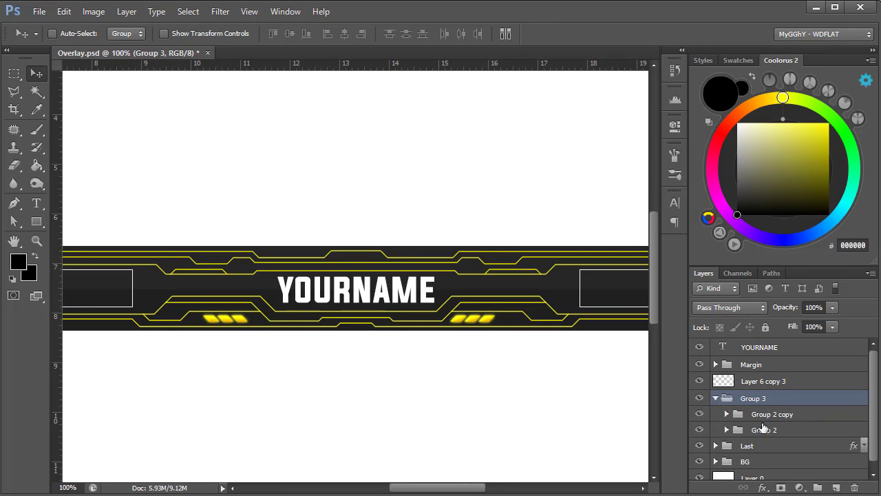
pyautogui.click(771, 414)
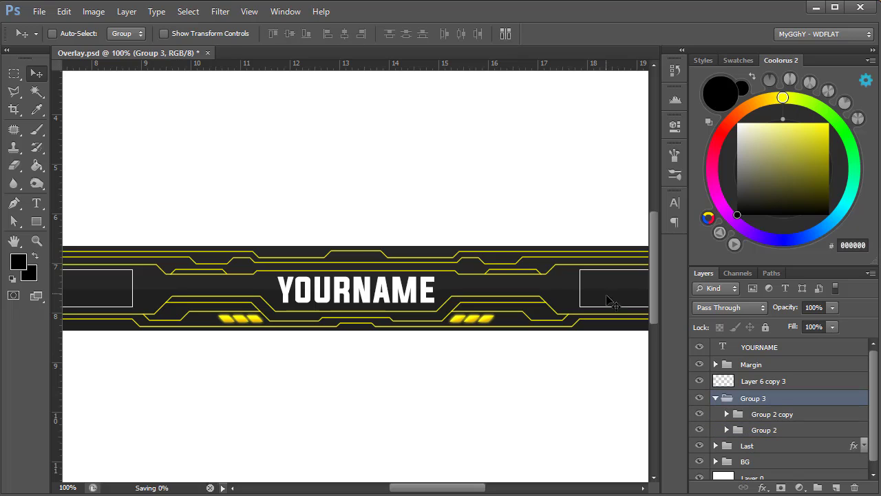
# Duplicate the yellow dash Layer 5 and move the copy to the left side
pyautogui.click(727, 414)
pyautogui.click(774, 429)
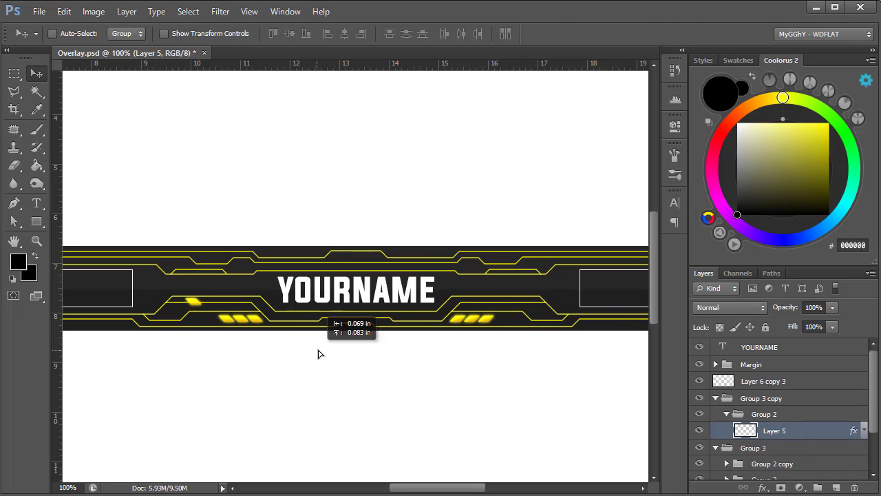
pyautogui.hotkey('ctrl', 'j')
pyautogui.hotkey('ctrl', 't')
pyautogui.press('Return')
pyautogui.moveTo(317, 296); pyautogui.dragTo(317, 270)
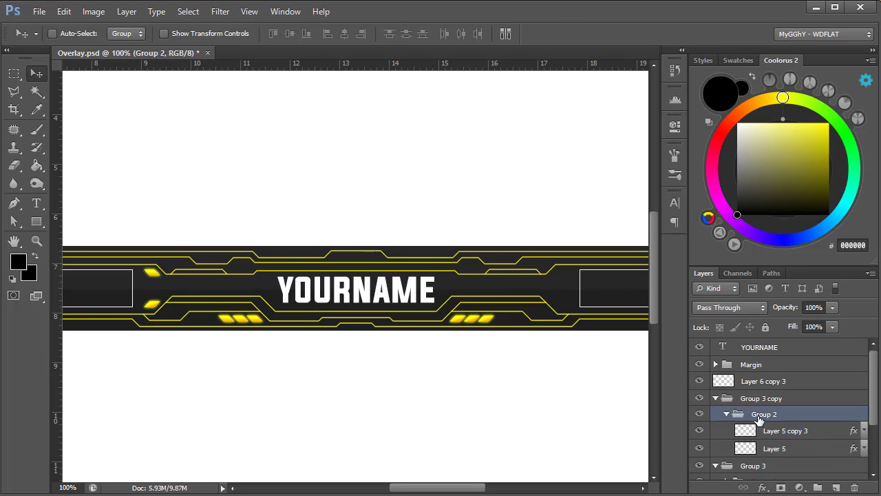
# Duplicate Group 2 and mirror the copied dashes to the bar's right side
pyautogui.hotkey('ctrl', 'j')
pyautogui.hotkey('ctrl', 't')
pyautogui.press('Return')
pyautogui.click(750, 398)
pyautogui.hotkey('ctrl', '-')
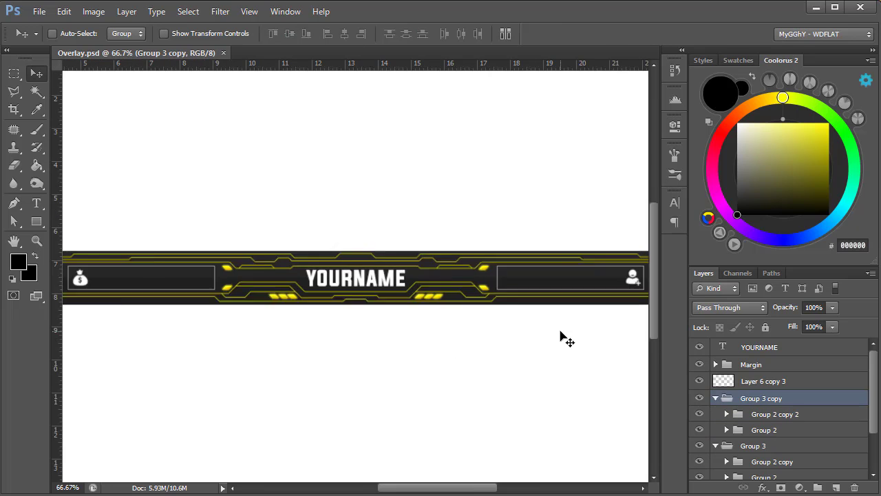
pyautogui.hotkey('ctrl', '-')
pyautogui.click(743, 450)
pyautogui.hotkey('ctrl', '+')
pyautogui.moveTo(669, 279); pyautogui.dragTo(552, 279)
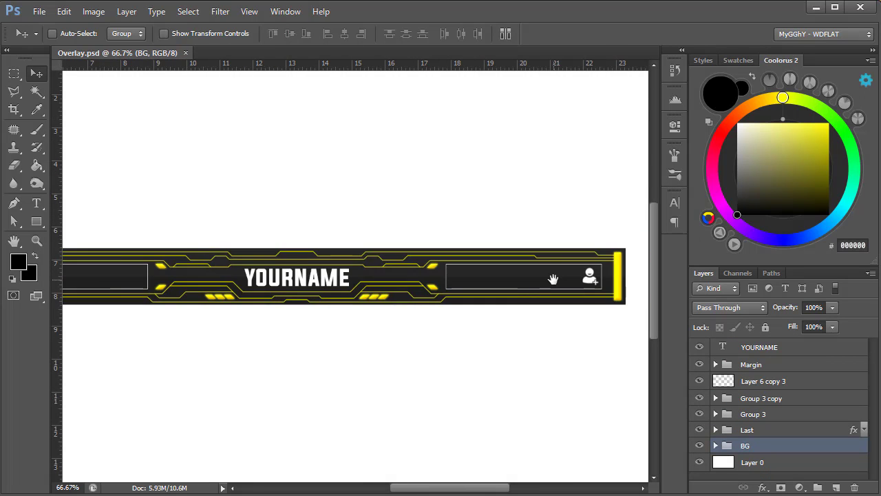
pyautogui.hotkey('ctrl', '+')
pyautogui.hotkey('ctrl', '0')
# In the Last group, hide Rectangle 2, Rectangle 2 copy and the YOURNAME text
pyautogui.click(716, 429)
pyautogui.click(699, 451)
pyautogui.click(702, 428)
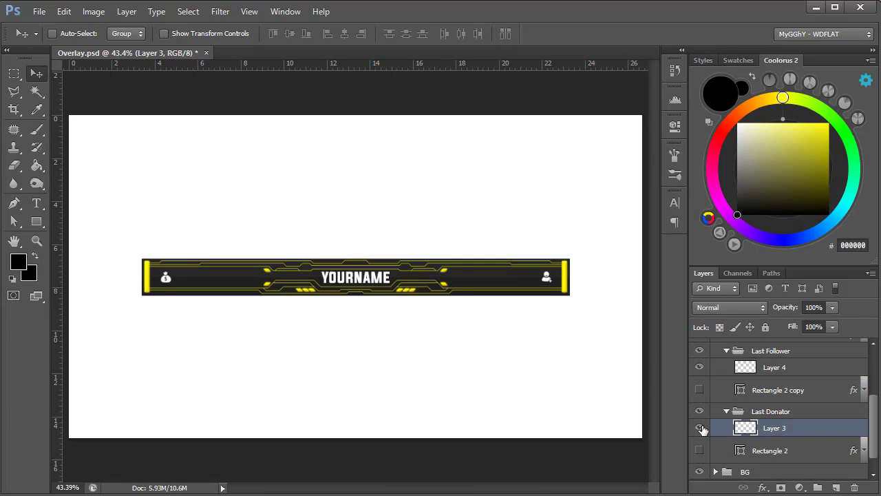
pyautogui.scroll(1, 768, 368)
pyautogui.click(752, 372)
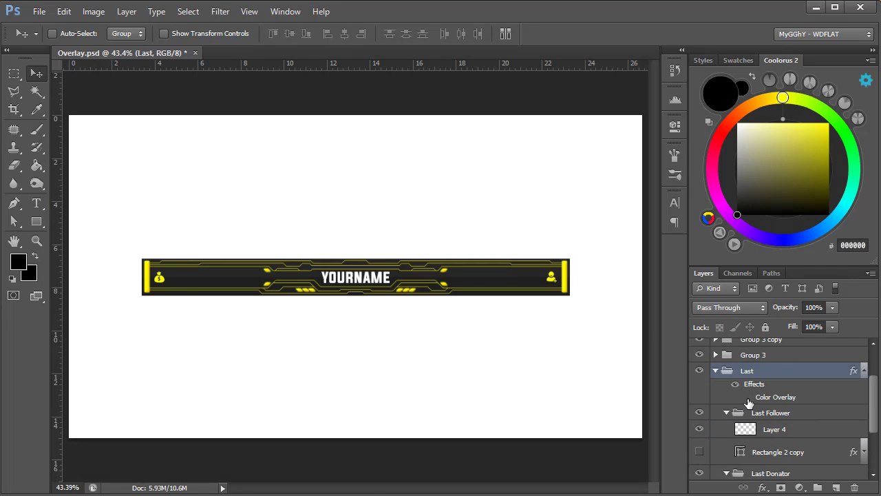
pyautogui.scroll(2, 730, 378)
pyautogui.hotkey('ctrl', '+')
pyautogui.hotkey('ctrl', '0')
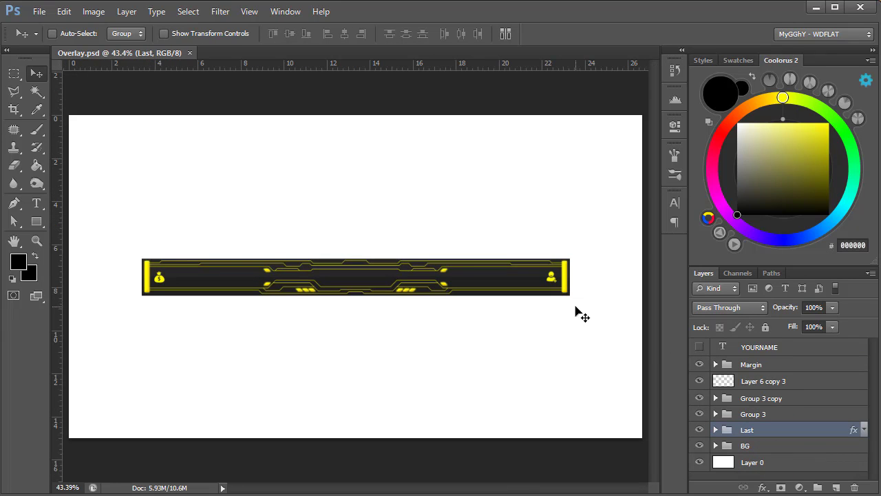
pyautogui.click(750, 364)
pyautogui.scroll(-1, 703, 349)
# Rename the yellow circuit layer to Circuit, convert Margin to a Smart Object, and make Circuit visible
pyautogui.click(699, 346)
pyautogui.write('Circuit')
pyautogui.press('Return')
pyautogui.rightClick(750, 346)
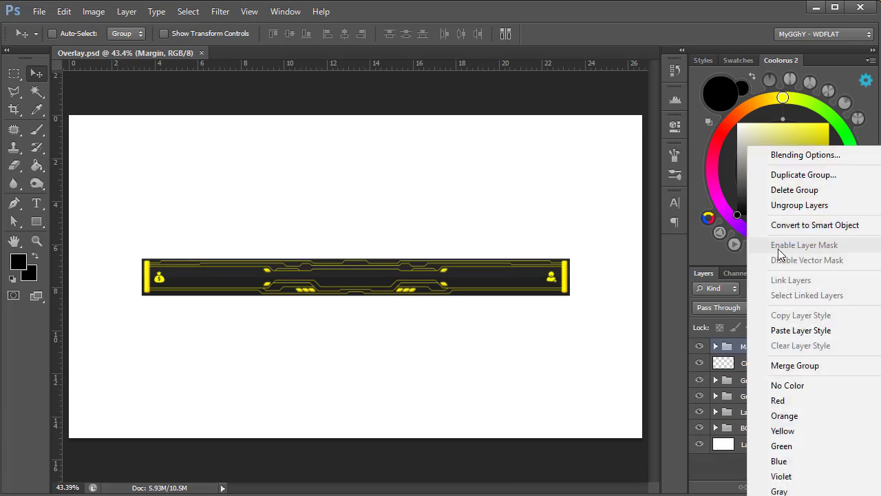
pyautogui.click(777, 223)
pyautogui.click(700, 348)
# Group the layers from Margin through BG together
pyautogui.hotkey('ctrl', '1')
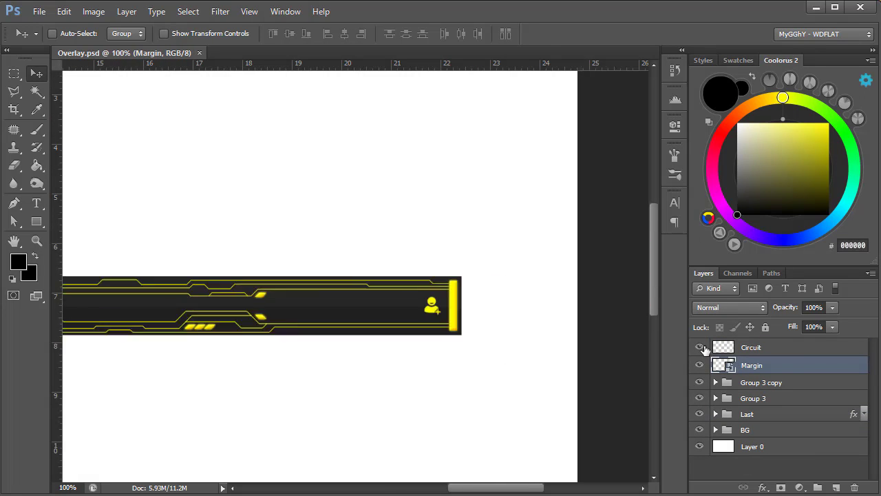
pyautogui.hotkey('ctrl', '-')
pyautogui.hotkey('ctrl', '-')
pyautogui.keyDown('shift'); pyautogui.click(755, 430); pyautogui.keyUp('shift')
pyautogui.hotkey('ctrl', 'g')
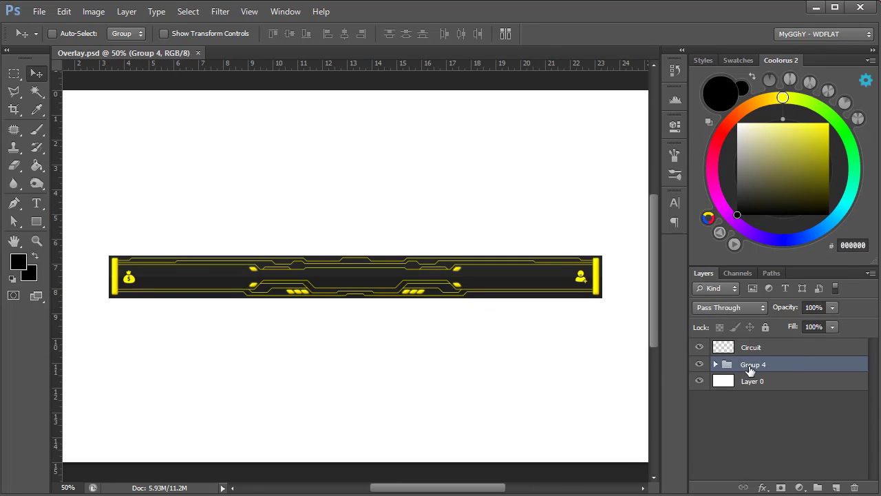
# Draw Rectangle 3 as a dark bar beneath the banner
pyautogui.press('u')
pyautogui.moveTo(159, 292); pyautogui.dragTo(300, 301)
pyautogui.press('v')
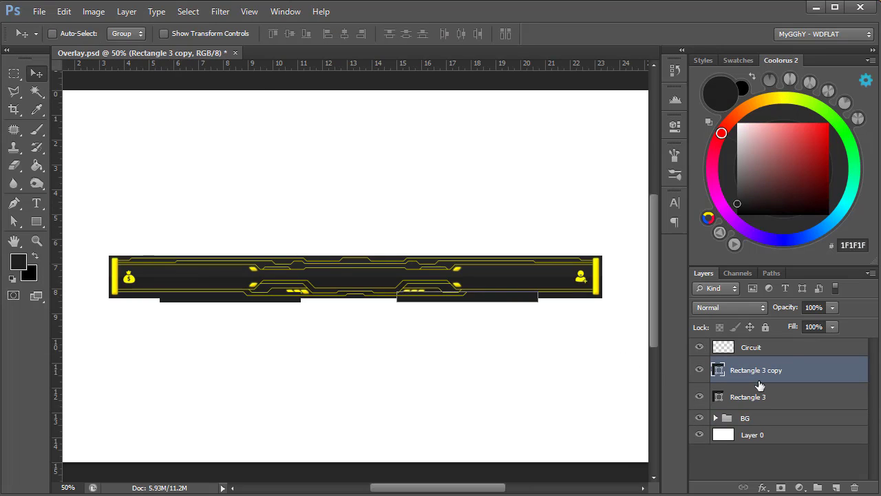
pyautogui.rightClick(759, 369)
# Trim Rectangle 3 into an angled tab, place it under the banner, and group the bar pieces
pyautogui.click(757, 129)
pyautogui.press('l')
pyautogui.click(304, 310)
pyautogui.press('Delete')
pyautogui.press('v')
pyautogui.moveTo(193, 316)
pyautogui.mouseDown()
pyautogui.moveTo(241, 342)
pyautogui.moveTo(488, 358)
pyautogui.mouseUp()
pyautogui.hotkey('ctrl', 'g')
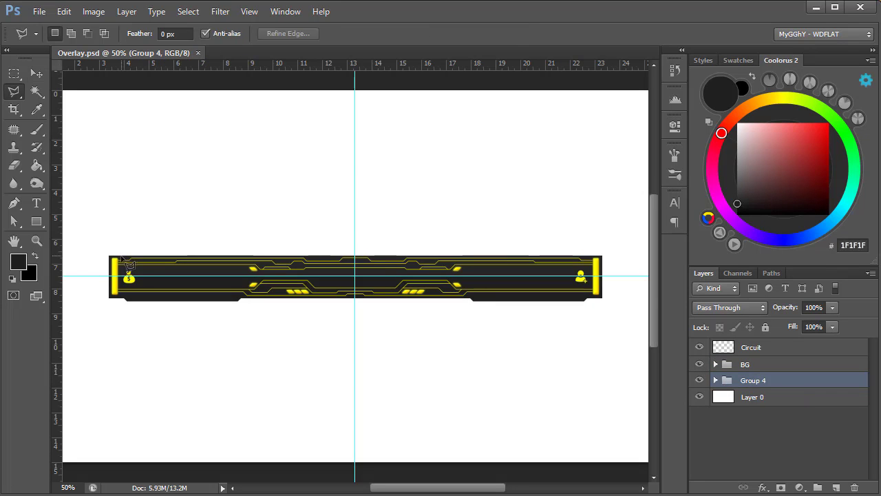
# Fill a dark grey tab on Layer 6 below the bar group and flip a copy to the bottom edge
pyautogui.press('g')
pyautogui.click(275, 259)
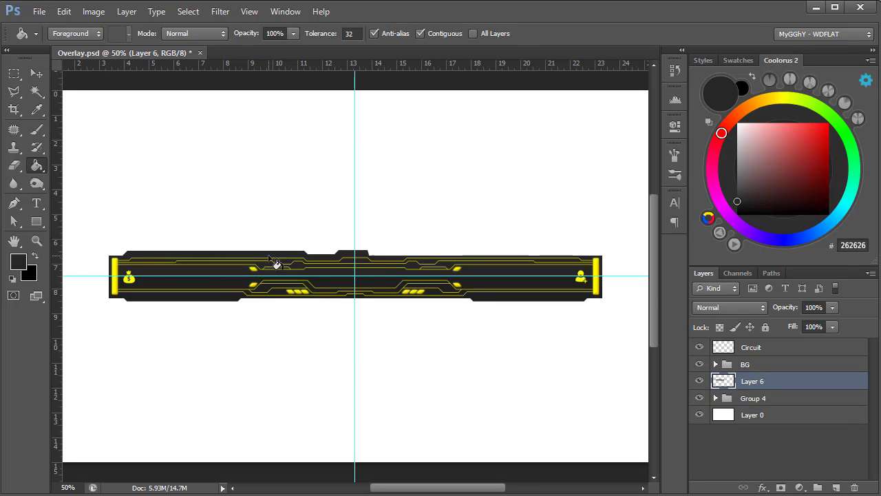
pyautogui.hotkey('ctrl', '[')
pyautogui.hotkey('ctrl', 'j')
pyautogui.hotkey('ctrl', 't')
pyautogui.press('Return')
pyautogui.press('v')
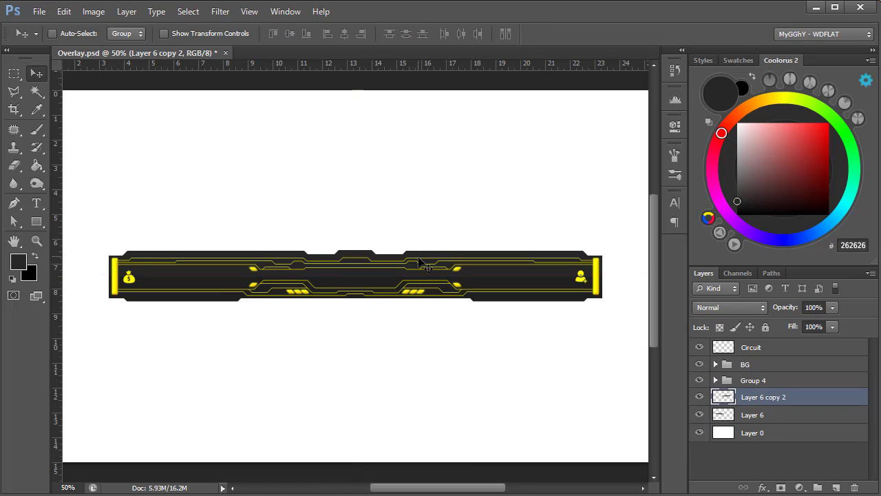
# Stretch the raised top section of the bar wider
pyautogui.press('m')
pyautogui.moveTo(324, 224); pyautogui.dragTo(383, 256)
pyautogui.press('v')
pyautogui.hotkey('ctrl', '+')
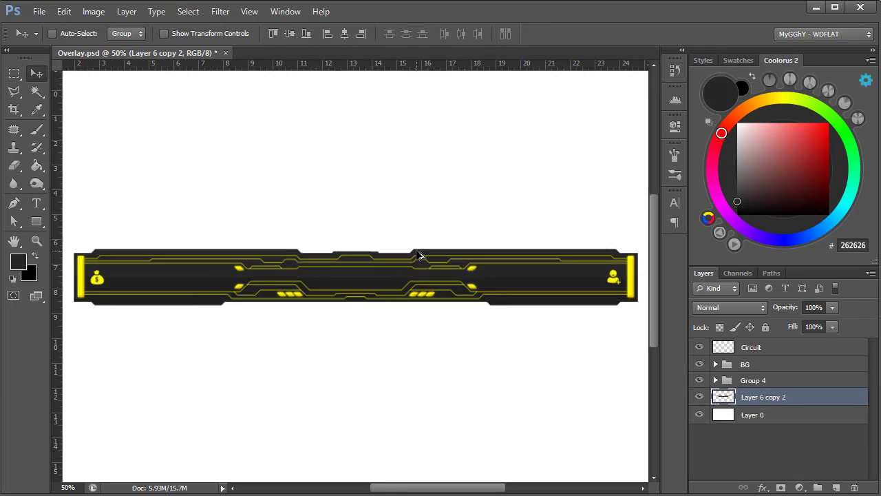
pyautogui.moveTo(326, 204); pyautogui.dragTo(406, 228)
pyautogui.hotkey('ctrl', '-')
pyautogui.hotkey('ctrl', '-')
pyautogui.hotkey('ctrl', '-')
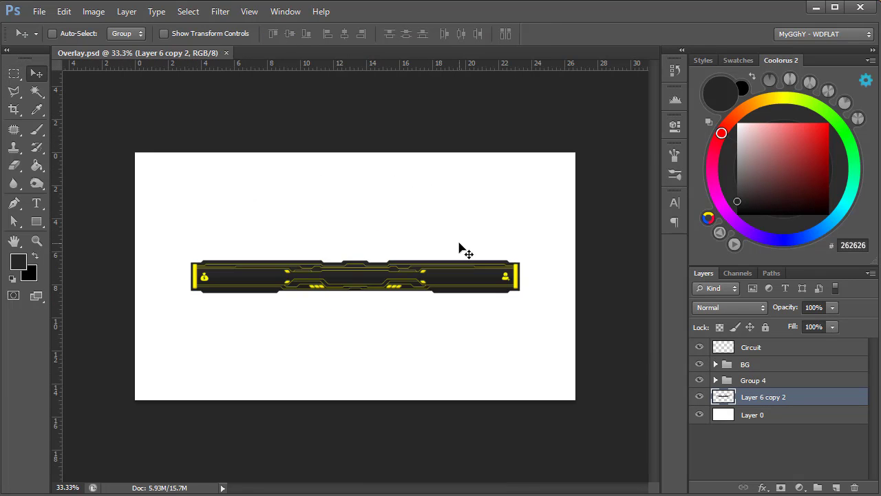
pyautogui.hotkey('ctrl', 'z')
pyautogui.hotkey('ctrl', '+')
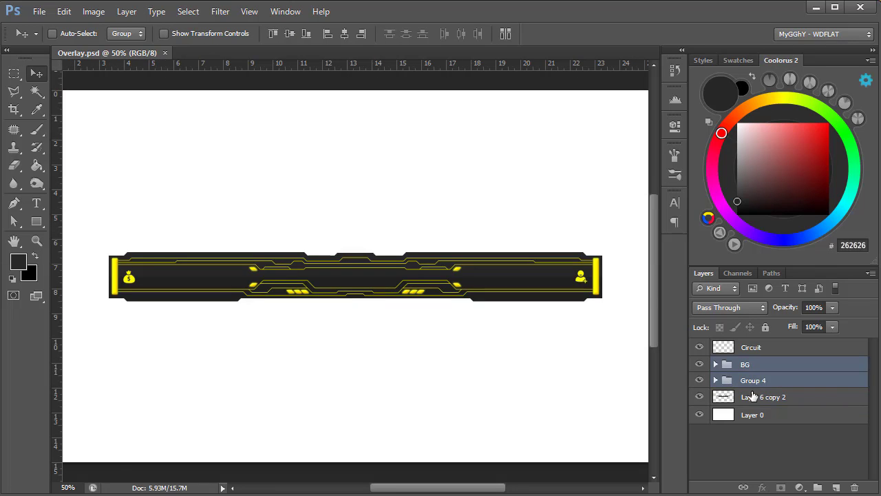
# Group the overlay layers, crop the canvas tightly around the bar, then ungroup
pyautogui.hotkey('ctrl', 'g')
pyautogui.rightClick(757, 379)
pyautogui.press('c')
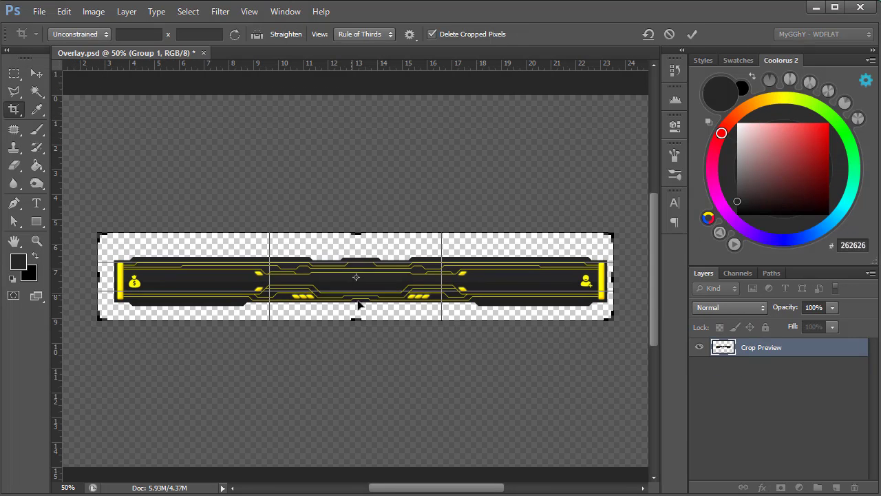
pyautogui.moveTo(356, 318); pyautogui.dragTo(356, 303)
pyautogui.moveTo(356, 234); pyautogui.dragTo(356, 248)
pyautogui.click(691, 34)
pyautogui.press('v')
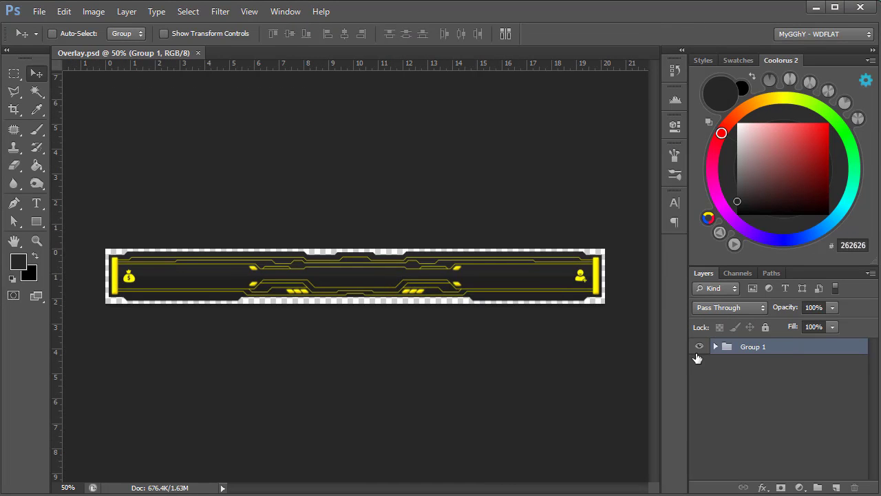
pyautogui.hotkey('ctrl', 'shift', 'g')
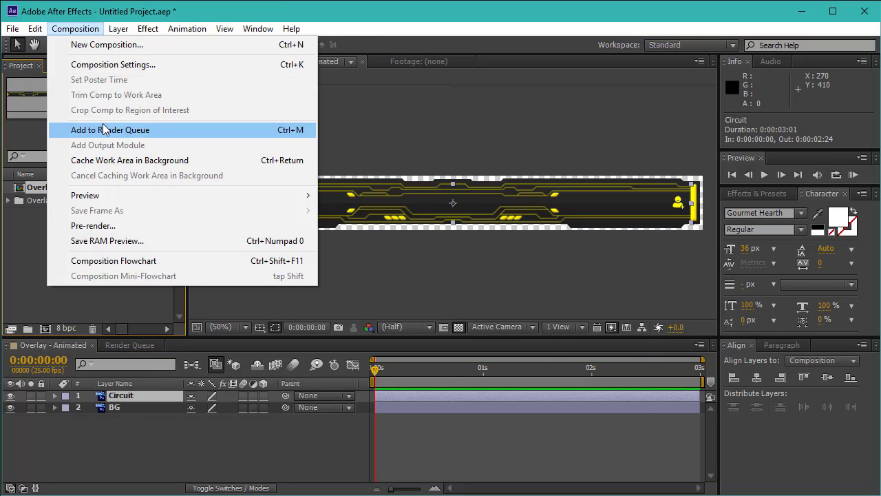
# Duplicate the Circuit layer as Circuit 2 and hide the original
pyautogui.click(114, 395)
pyautogui.hotkey('ctrl', 'd')
pyautogui.click(11, 406)
# Draw a rectangular mask over the bar's left end, keyframe its Mask Path across the timeline, and preview the reveal
pyautogui.moveTo(208, 157); pyautogui.dragTo(229, 256)
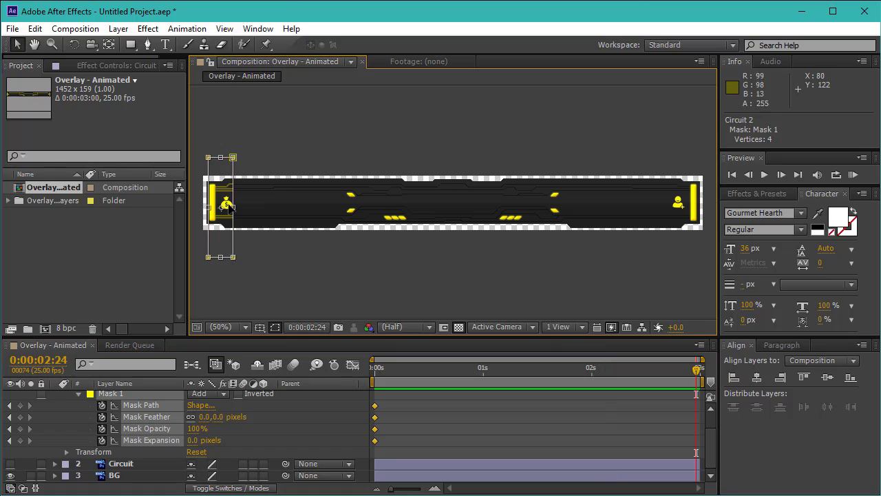
pyautogui.click(376, 372)
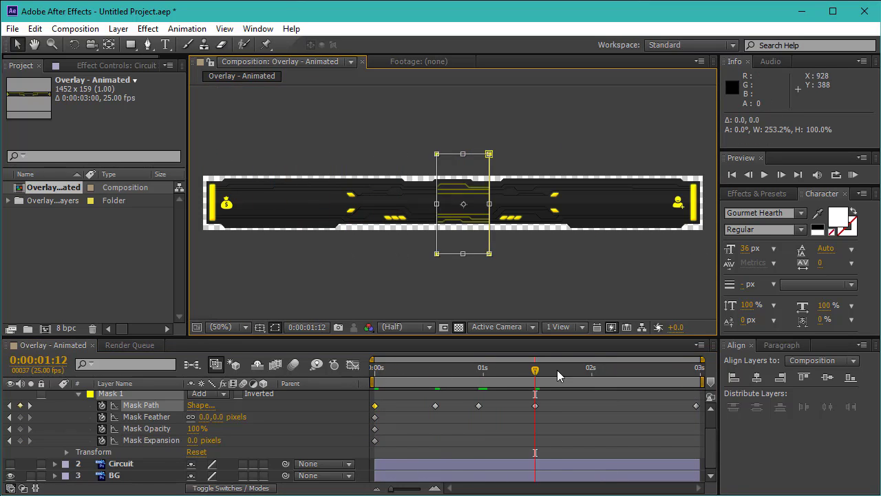
pyautogui.moveTo(690, 382); pyautogui.dragTo(696, 383)
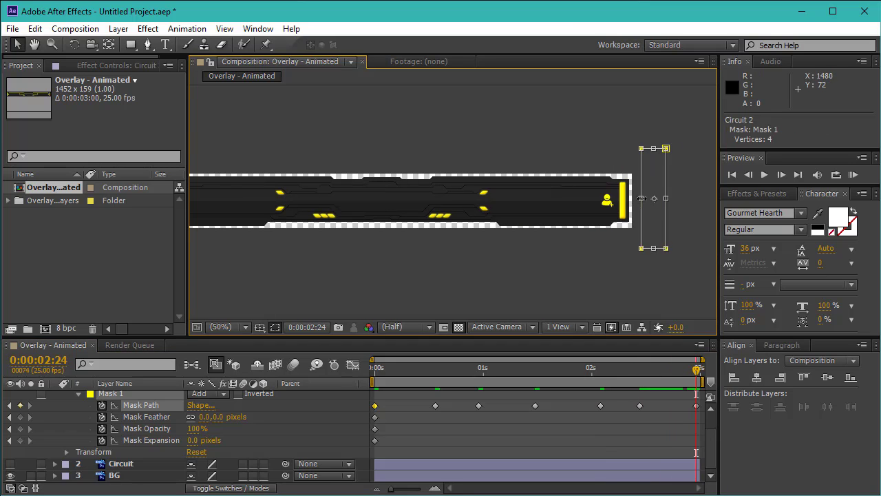
pyautogui.click(853, 175)
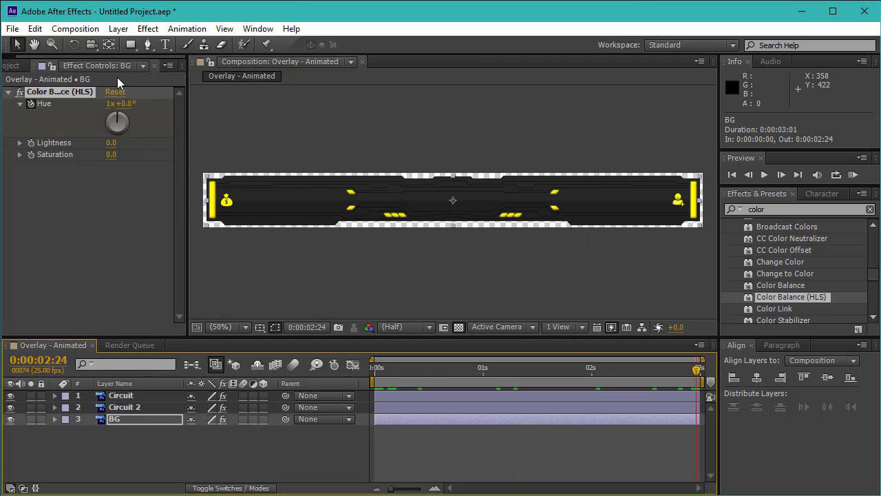
# Select the Circuit layer and play a preview of the overlay animation
pyautogui.click(118, 407)
pyautogui.click(852, 175)
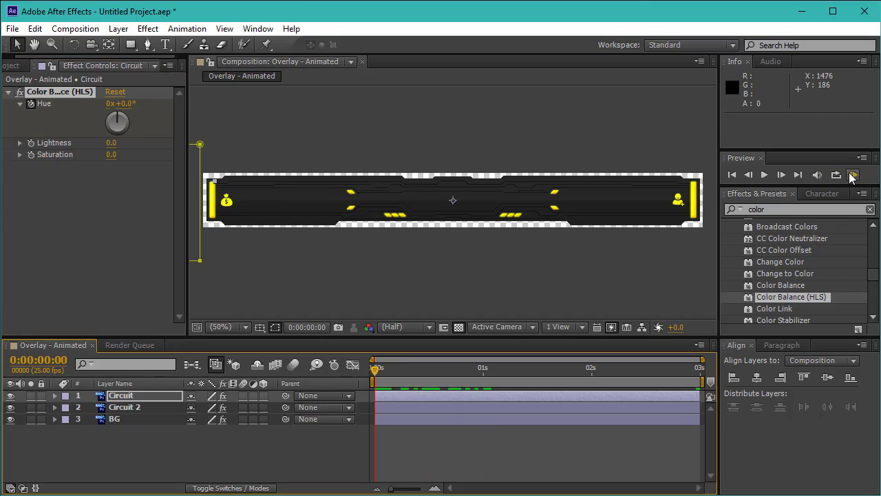